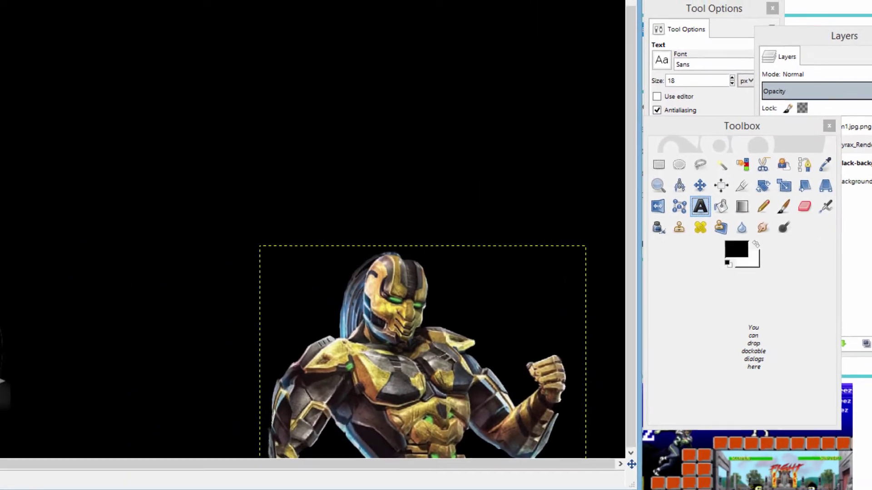
Type 'How to Make' at the upper left in white Impact Condensed at 170 px.
{"action": "left_click", "coordinate": [34, 86]}
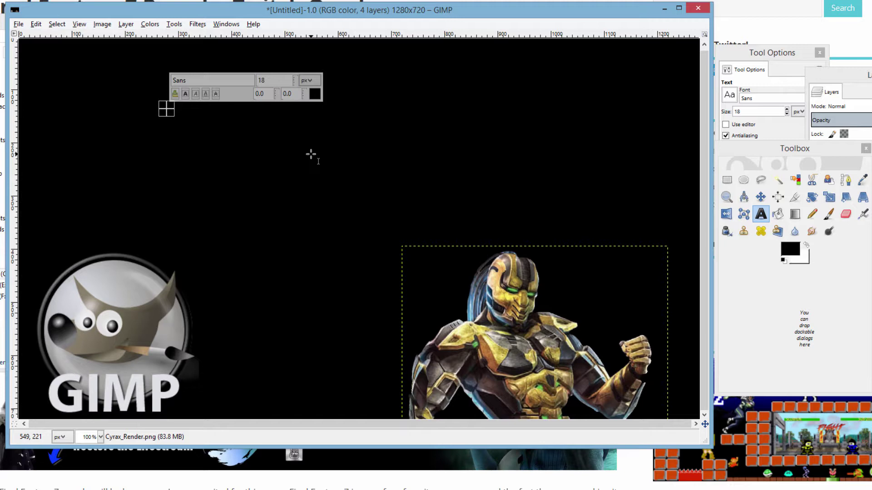
{"action": "type", "text": "Ho"}
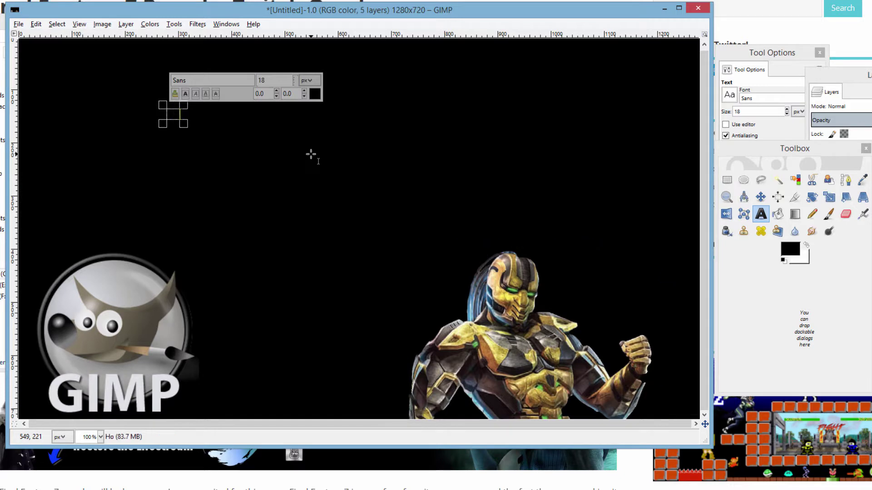
{"action": "type", "text": "w to Make"}
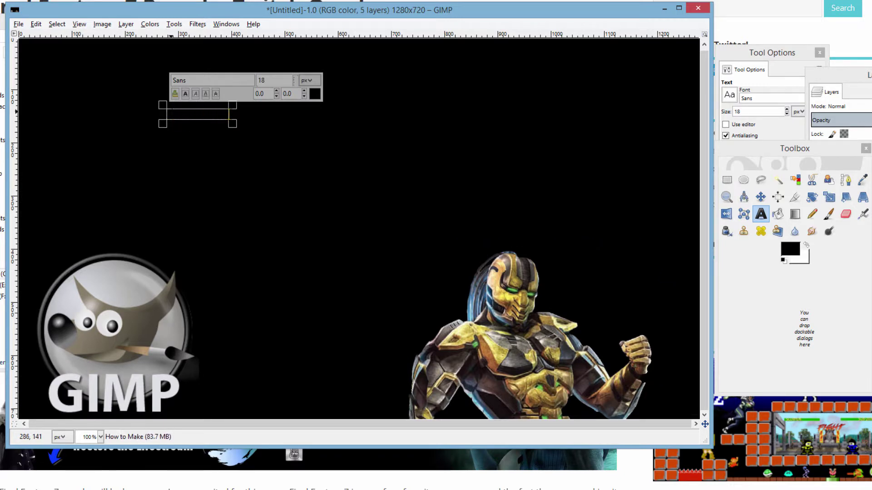
{"action": "left_click_drag", "start_coordinate": [169, 116], "coordinate": [228, 116]}
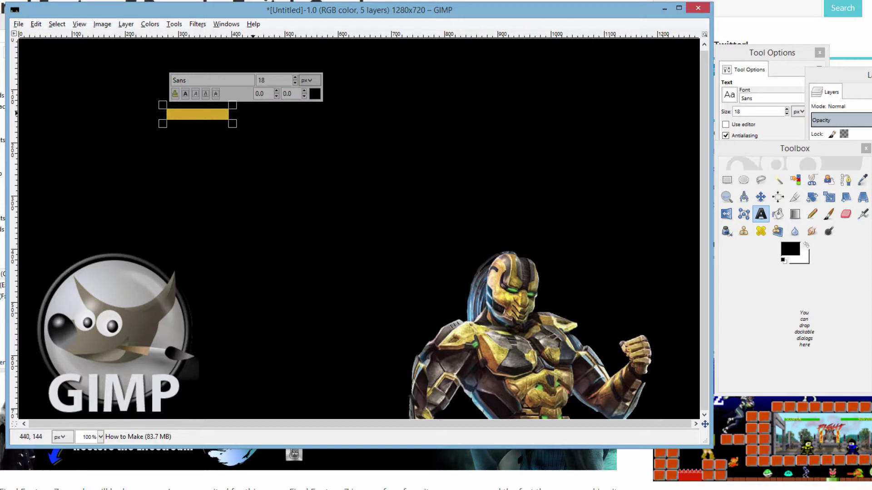
{"action": "left_click", "coordinate": [294, 77]}
{"action": "left_click_drag", "start_coordinate": [294, 77], "coordinate": [295, 77]}
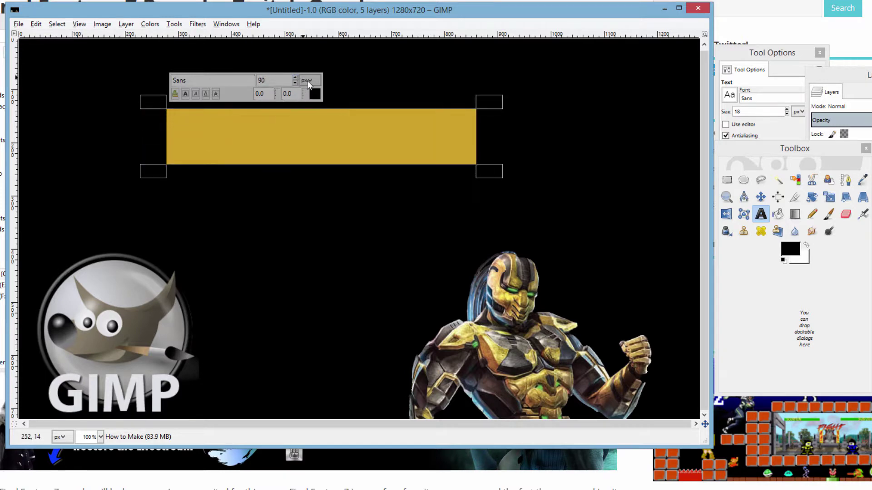
{"action": "left_click", "coordinate": [314, 93]}
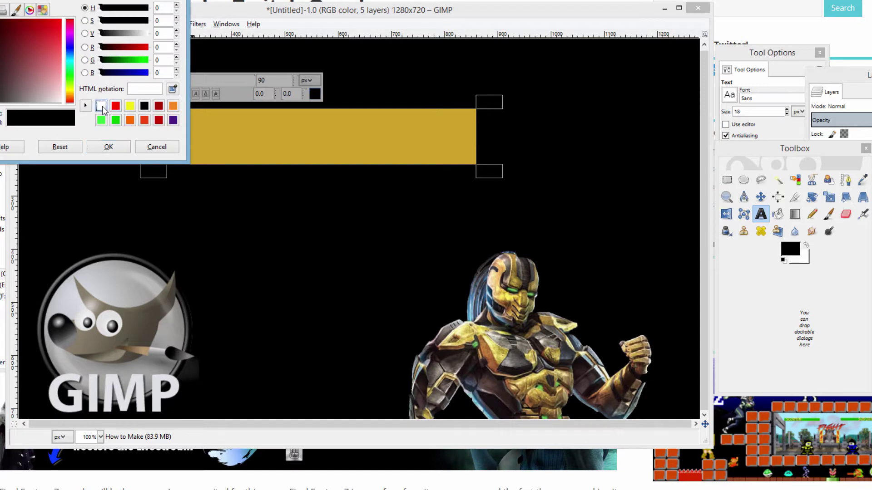
{"action": "left_click", "coordinate": [101, 105]}
{"action": "left_click", "coordinate": [115, 147]}
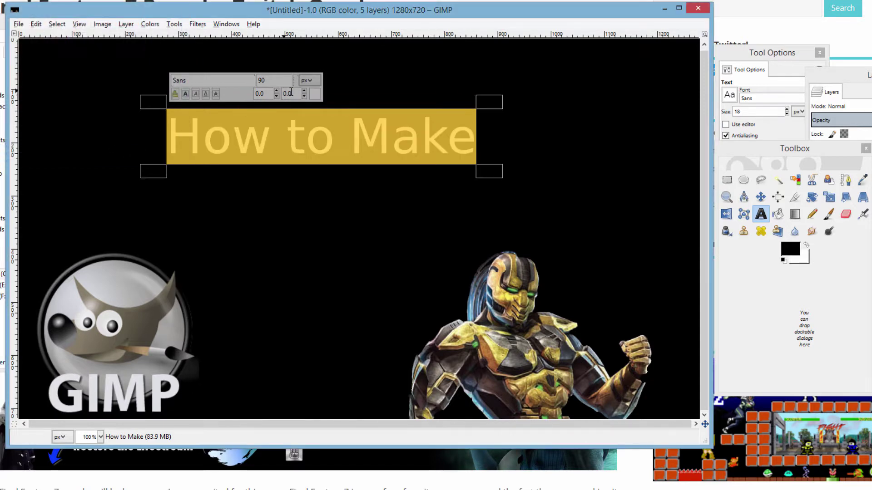
{"action": "type", "text": "i"}
{"action": "left_click", "coordinate": [295, 78]}
{"action": "left_click_drag", "start_coordinate": [295, 77], "coordinate": [287, 87]}
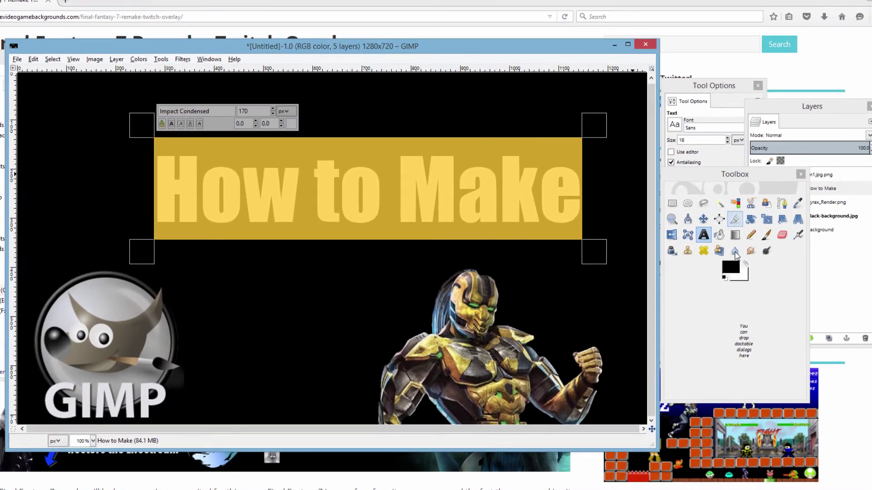
{"action": "left_click", "coordinate": [741, 221]}
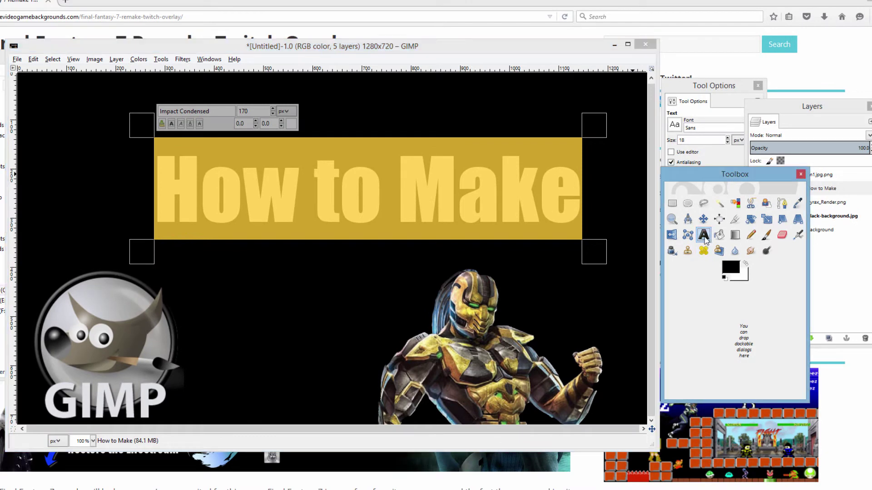
Duplicate the How to Make text layer.
{"action": "left_click", "coordinate": [831, 216]}
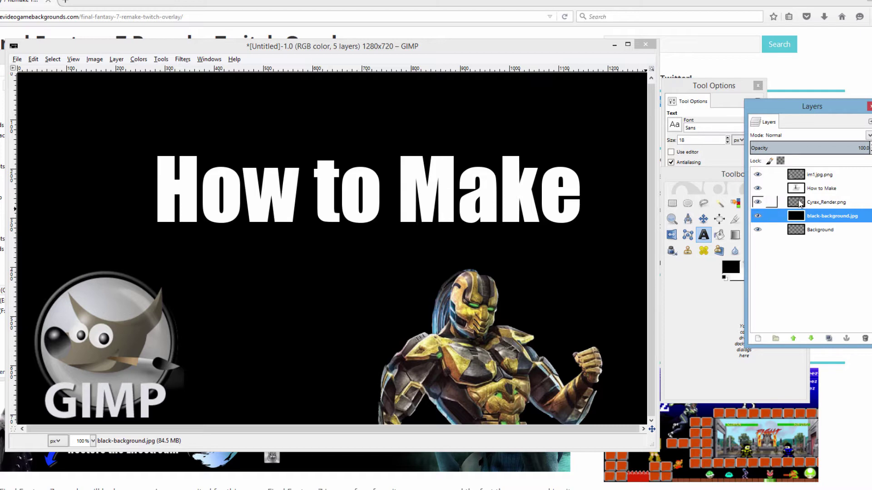
{"action": "left_click", "coordinate": [811, 193]}
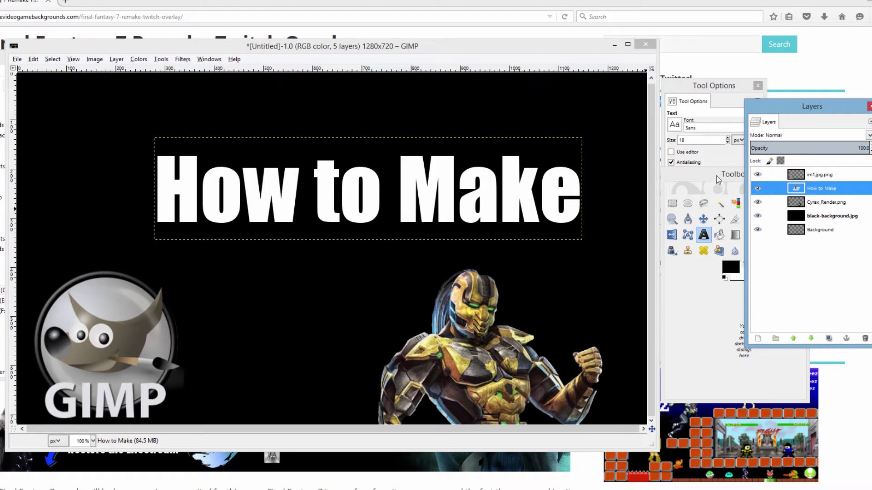
{"action": "left_click", "coordinate": [829, 338]}
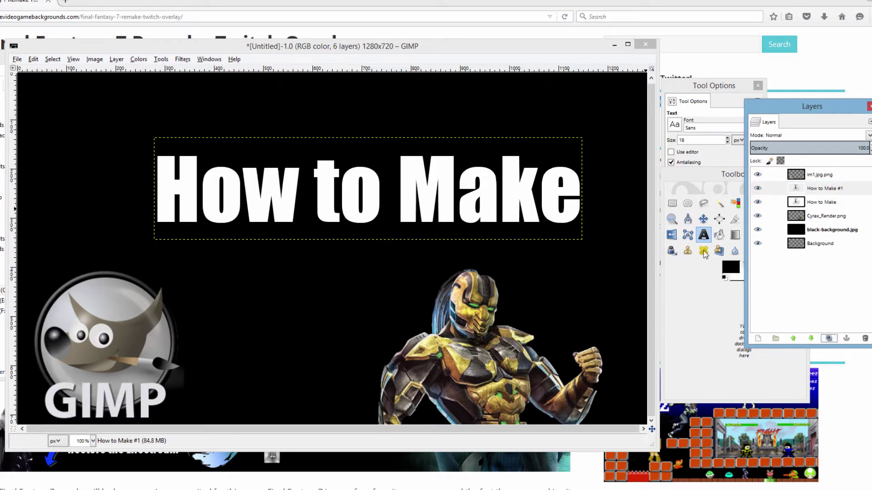
Move the duplicate line below the original and change its text to 'Text Glow In GIMP'.
{"action": "left_click", "coordinate": [703, 219]}
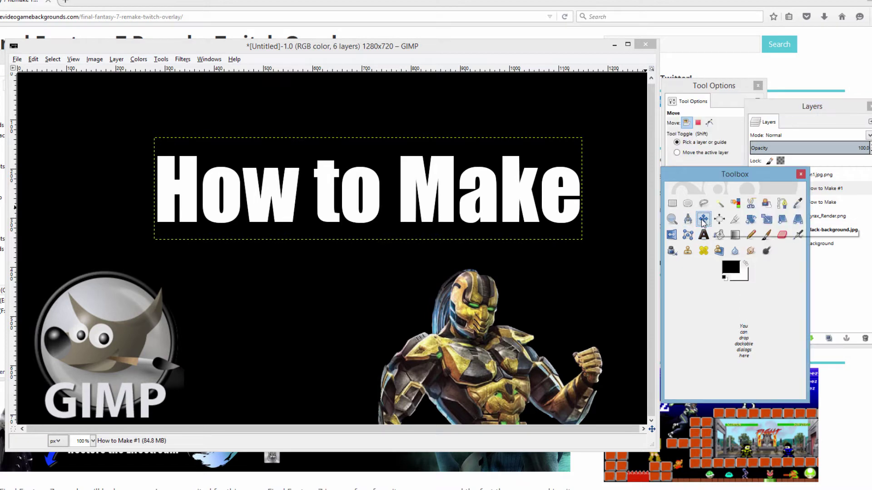
{"action": "left_click_drag", "start_coordinate": [551, 217], "coordinate": [546, 288]}
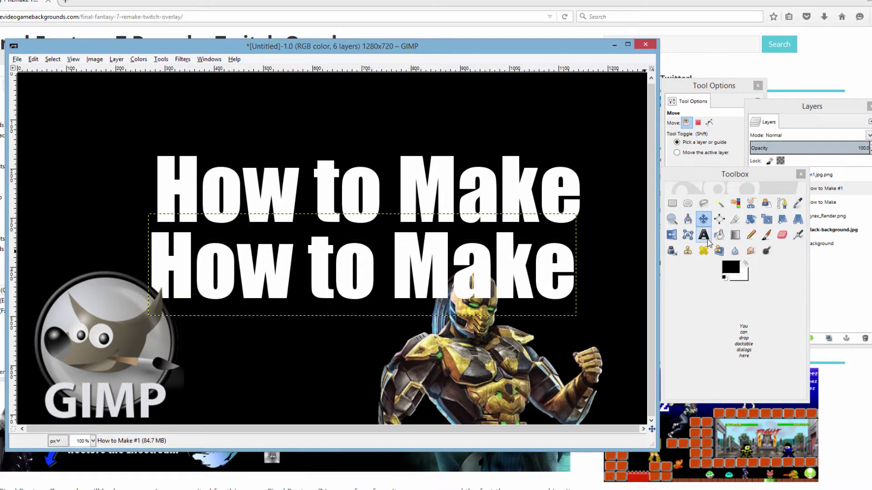
{"action": "left_click", "coordinate": [704, 235]}
{"action": "left_click", "coordinate": [193, 268]}
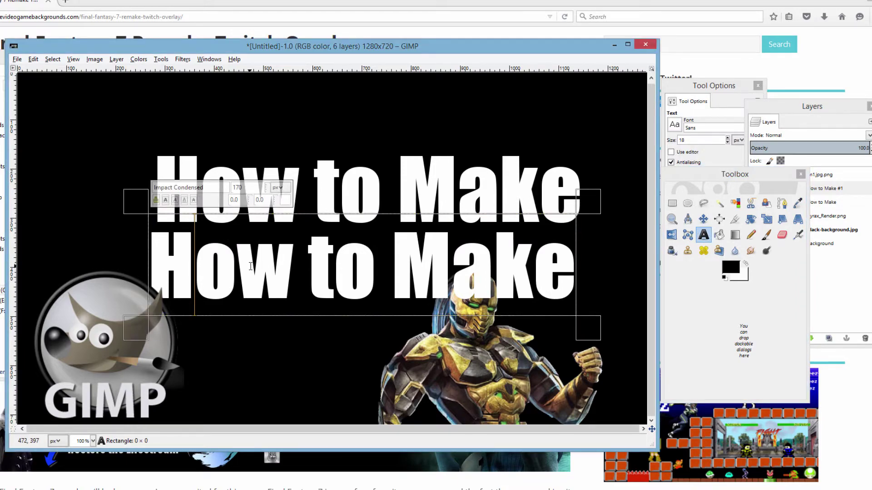
{"action": "key", "text": "Left"}
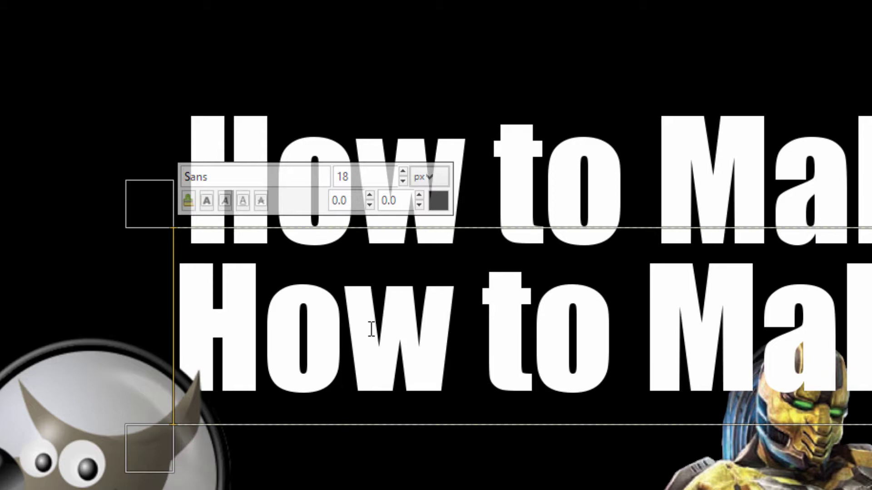
{"action": "key", "text": "Right"}
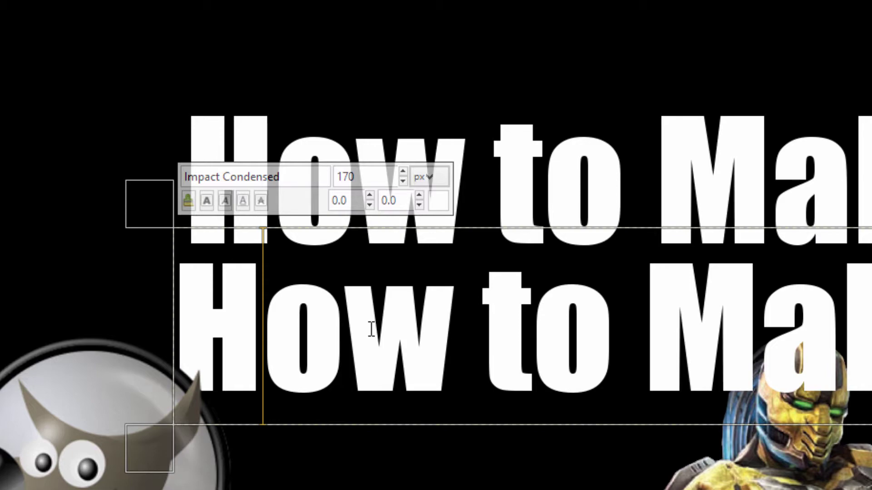
{"action": "type", "text": "Text Glow"}
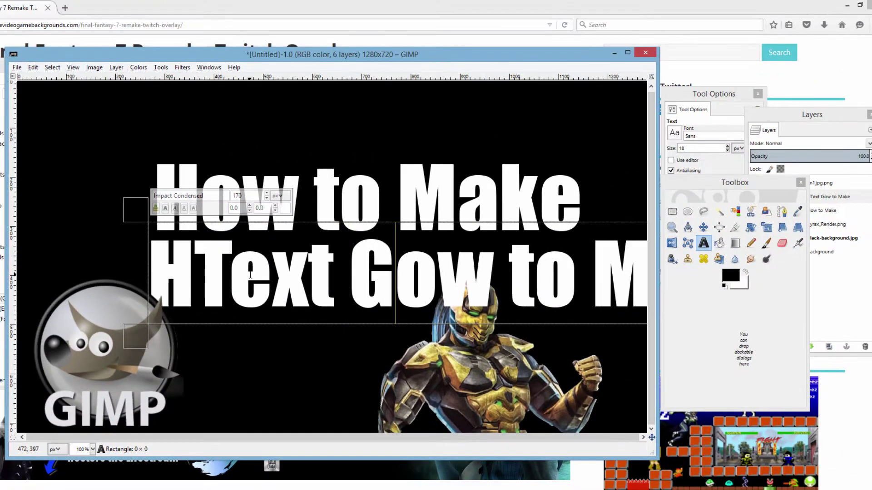
{"action": "type", "text": " O"}
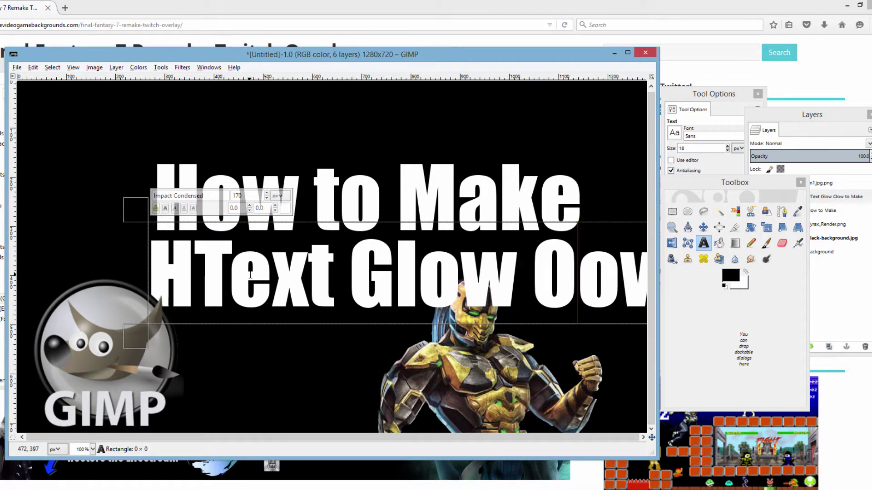
{"action": "key", "text": "BackSpace"}
{"action": "type", "text": "In G"}
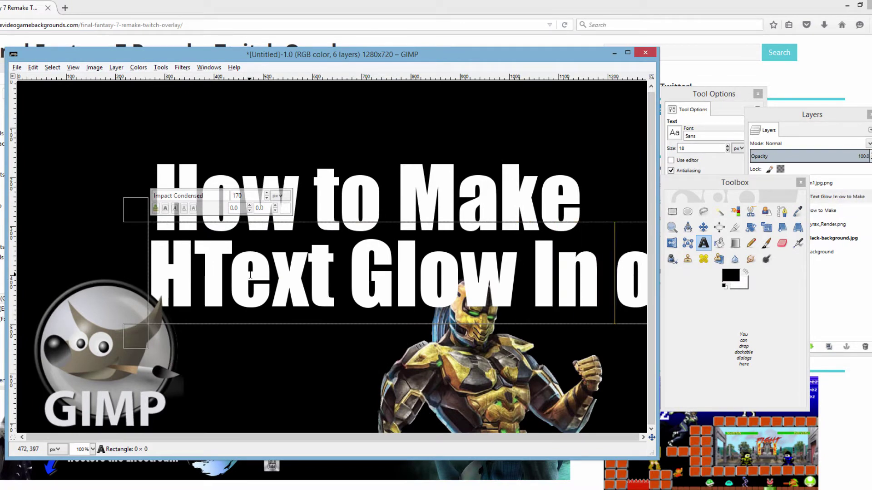
{"action": "type", "text": "IMP"}
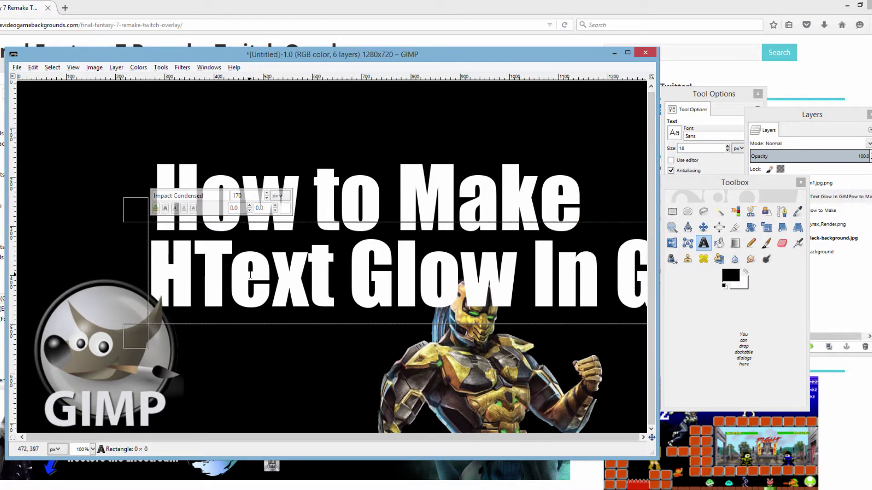
{"action": "key", "text": "Delete"}
{"action": "key", "text": "Delete"}
{"action": "key", "text": "Delete"}
{"action": "key", "text": "Delete"}
{"action": "key", "text": "Delete"}
{"action": "key", "text": "Delete"}
{"action": "key", "text": "Delete"}
{"action": "key", "text": "Delete"}
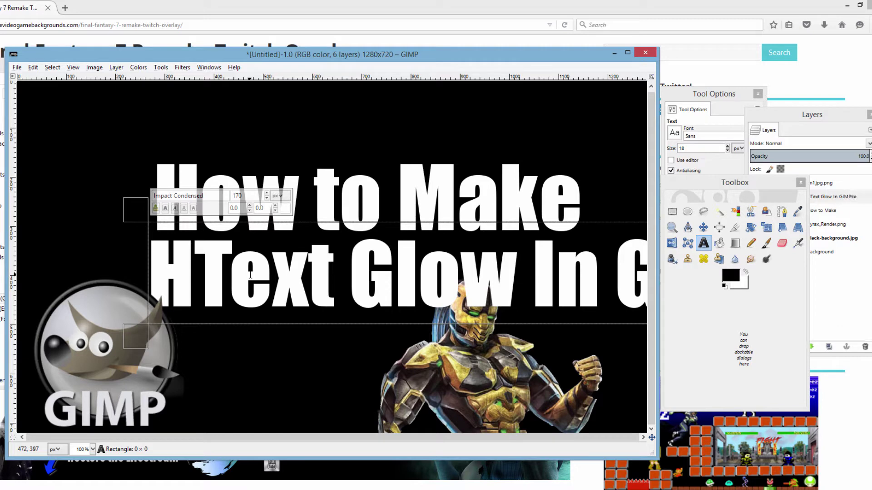
{"action": "key", "text": "Home"}
{"action": "key", "text": "Delete"}
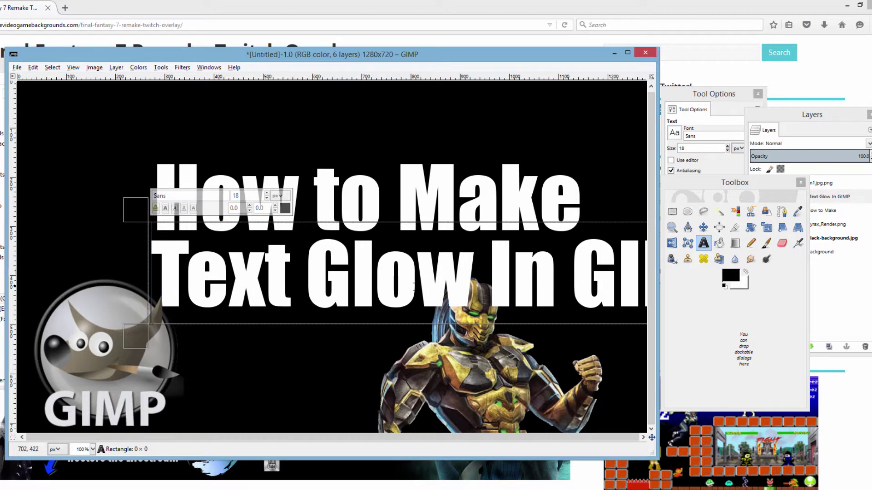
Drag 'How to Make' up-left and 'Text Glow In GIMP' up into the canvas beneath it.
{"action": "left_click", "coordinate": [703, 227]}
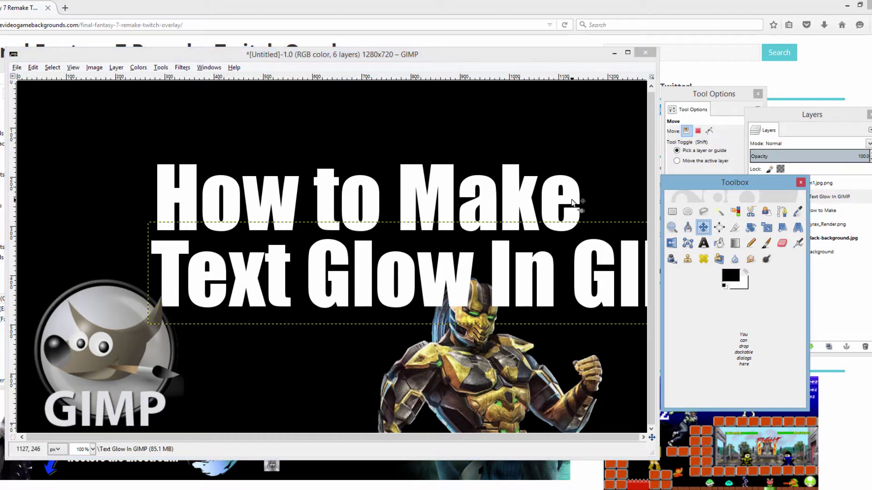
{"action": "left_click_drag", "start_coordinate": [573, 202], "coordinate": [549, 156]}
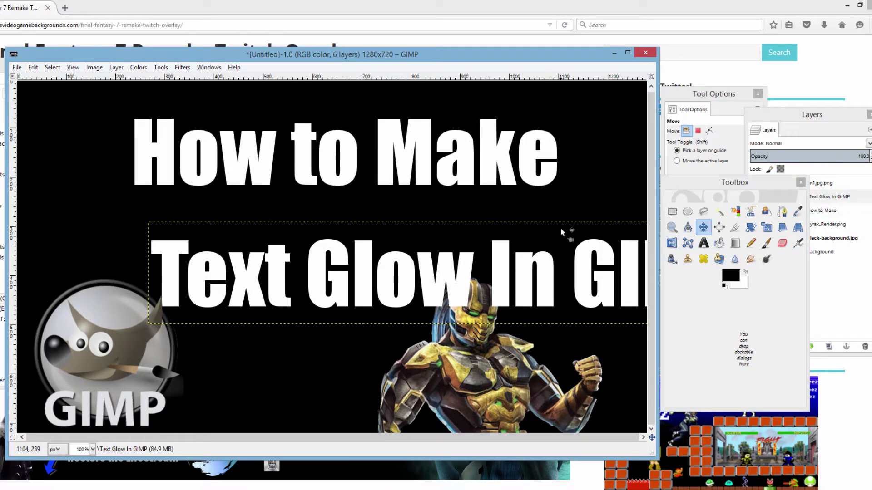
{"action": "left_click_drag", "start_coordinate": [550, 272], "coordinate": [437, 228]}
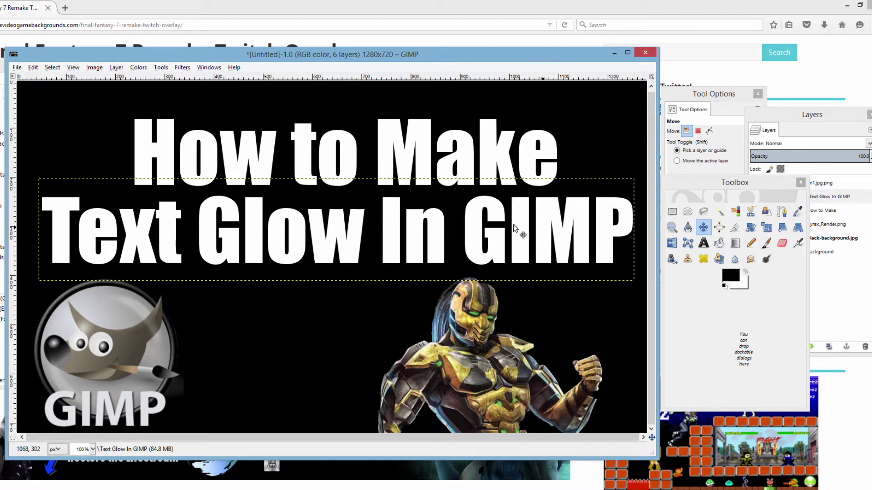
Select the Text Glow In GIMP layer and open the Drop Shadow filter.
{"action": "left_click", "coordinate": [837, 127]}
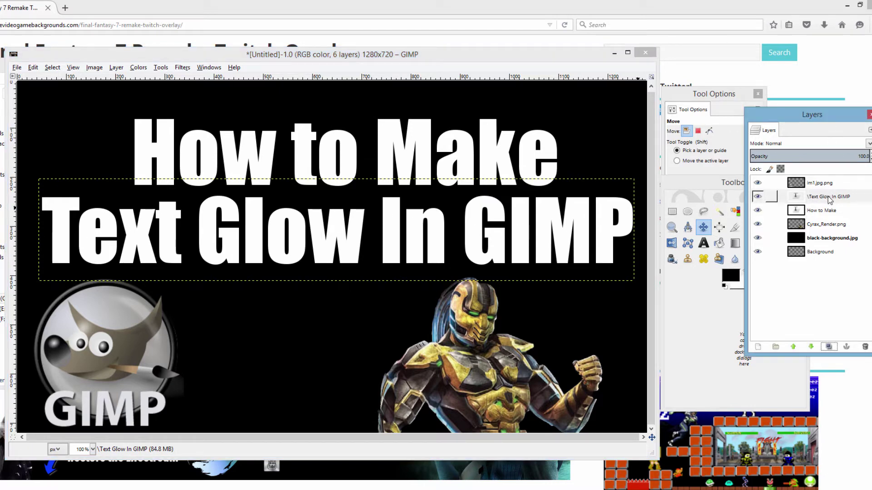
{"action": "left_click", "coordinate": [819, 196]}
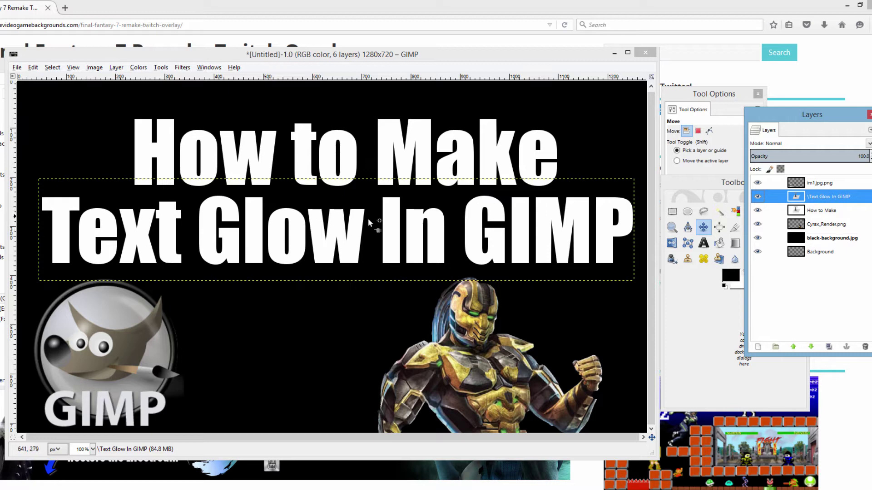
{"action": "left_click", "coordinate": [184, 68]}
{"action": "mouse_move", "coordinate": [220, 147]}
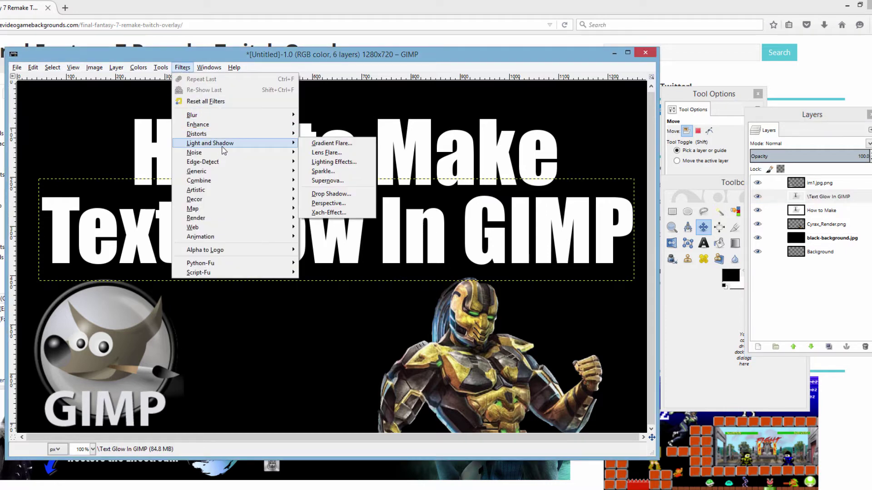
{"action": "left_click", "coordinate": [347, 193]}
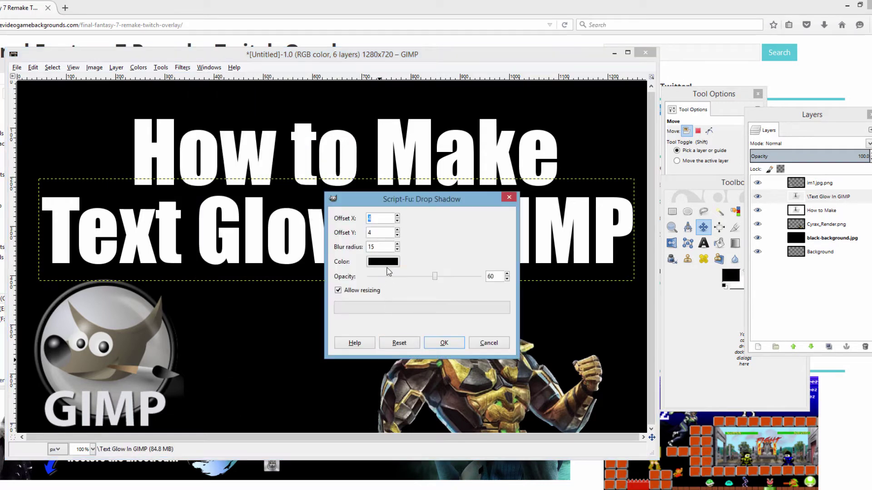
Set the drop shadow colour to bright yellow (fcff00) and the blur radius to 40.
{"action": "left_click", "coordinate": [388, 262]}
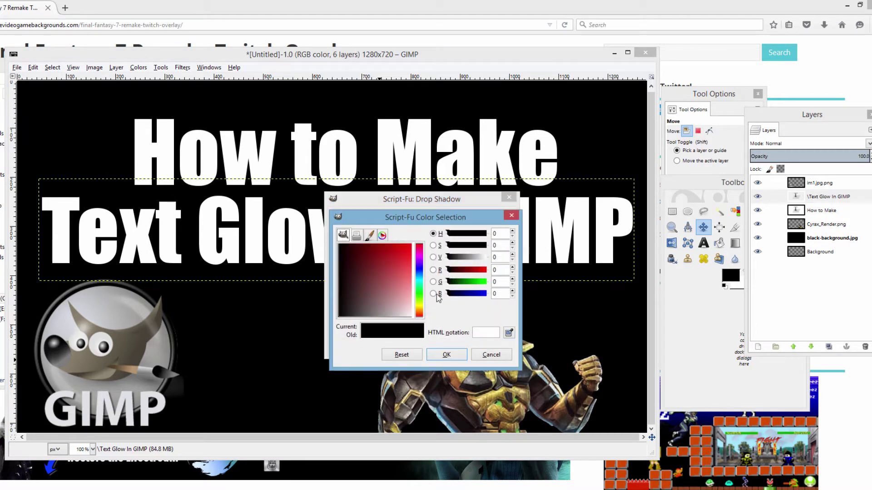
{"action": "left_click", "coordinate": [420, 308]}
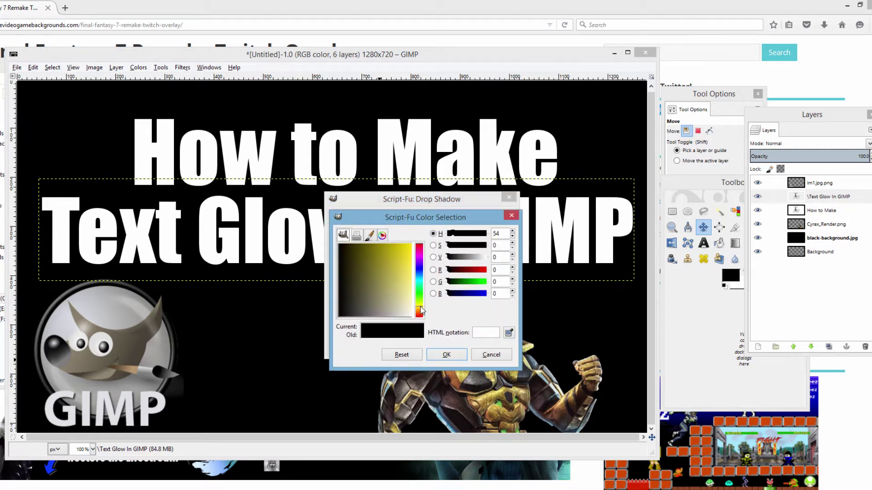
{"action": "left_click", "coordinate": [420, 306]}
{"action": "left_click", "coordinate": [406, 260]}
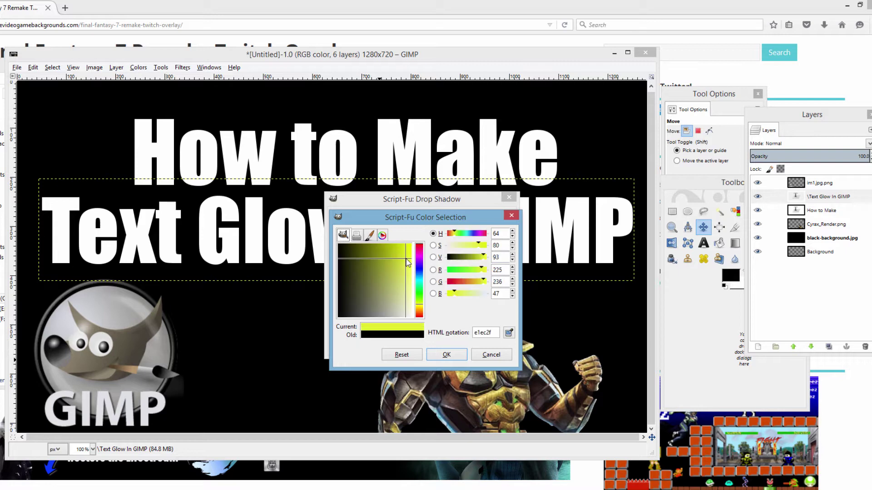
{"action": "left_click_drag", "start_coordinate": [408, 262], "coordinate": [411, 244]}
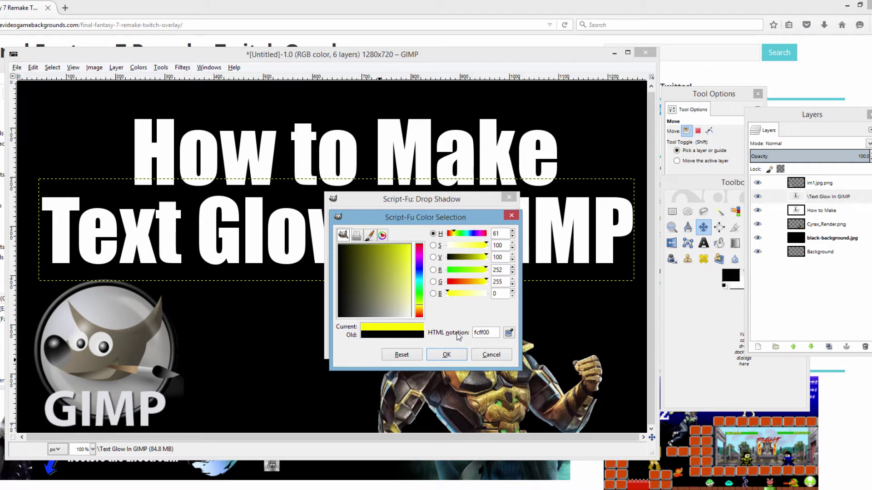
{"action": "left_click", "coordinate": [446, 355]}
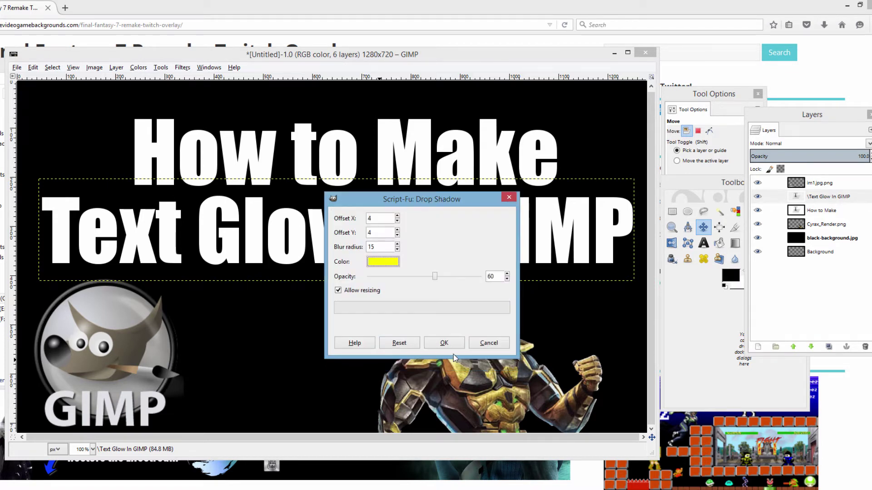
{"action": "left_click", "coordinate": [398, 244]}
{"action": "left_click", "coordinate": [397, 244]}
{"action": "left_click", "coordinate": [398, 250]}
Apply the yellow drop shadow without canvas resizing, then select the Text Glow In GIMP layer.
{"action": "left_click", "coordinate": [338, 291]}
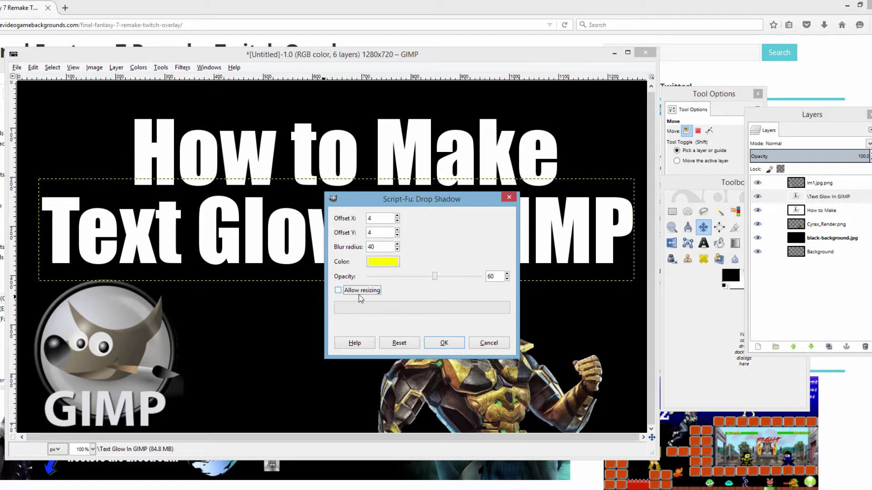
{"action": "left_click", "coordinate": [444, 343]}
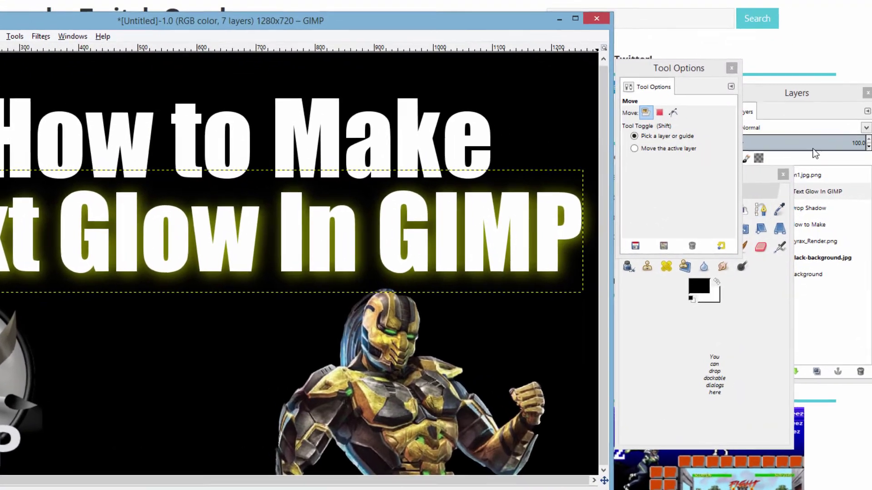
{"action": "left_click", "coordinate": [826, 196]}
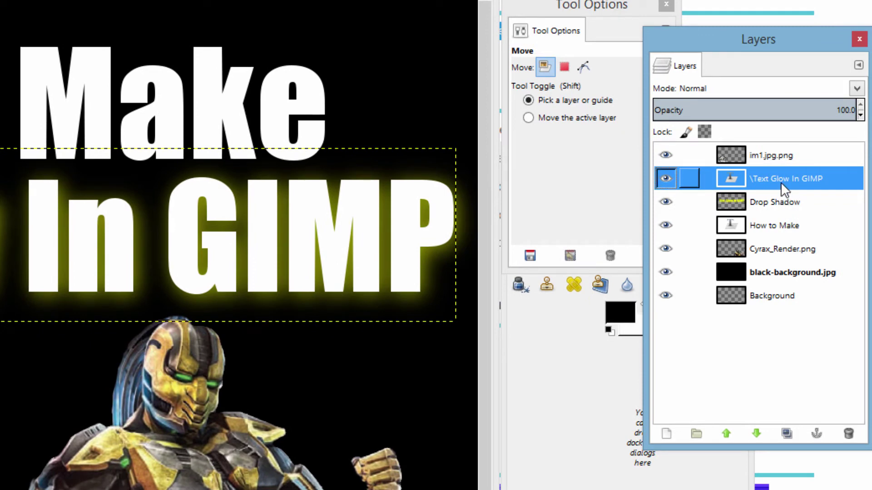
{"action": "left_click", "coordinate": [783, 205]}
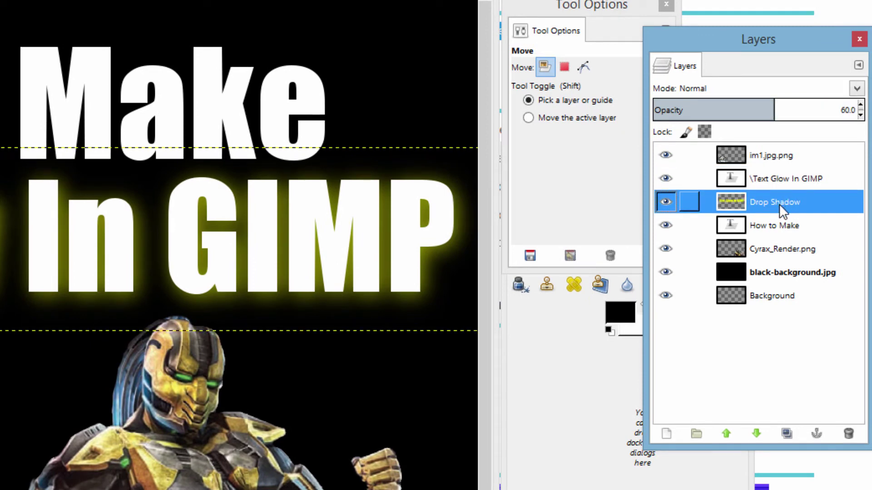
{"action": "left_click", "coordinate": [779, 176]}
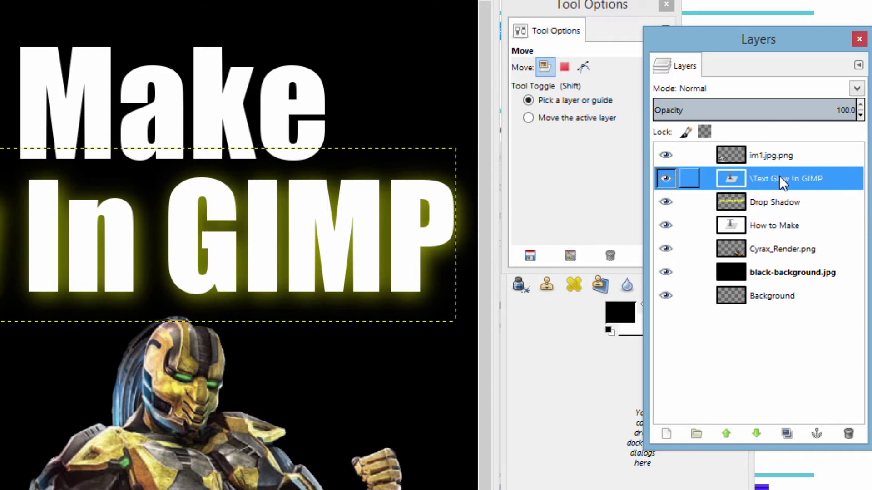
{"action": "left_click", "coordinate": [772, 202]}
{"action": "left_click", "coordinate": [765, 178]}
Merge the Text Glow In GIMP layer down into its glow layer and nudge it into place.
{"action": "right_click", "coordinate": [766, 178]}
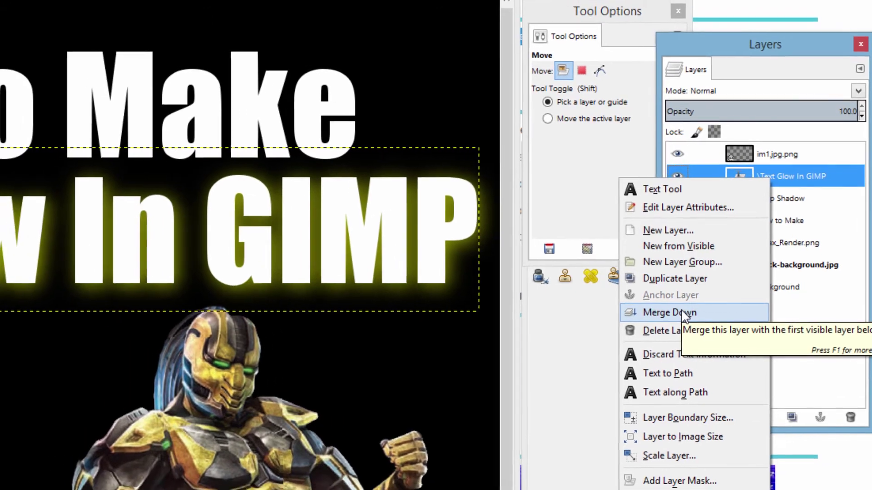
{"action": "left_click", "coordinate": [670, 322]}
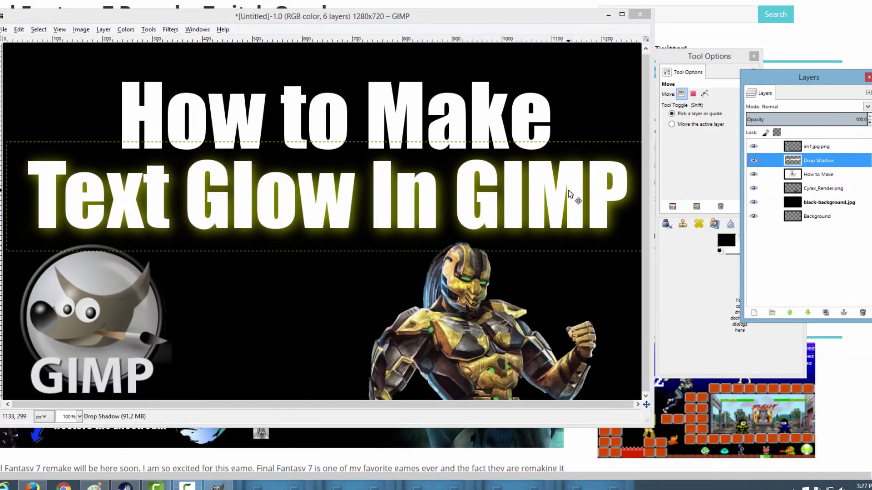
{"action": "left_click_drag", "start_coordinate": [478, 207], "coordinate": [462, 205]}
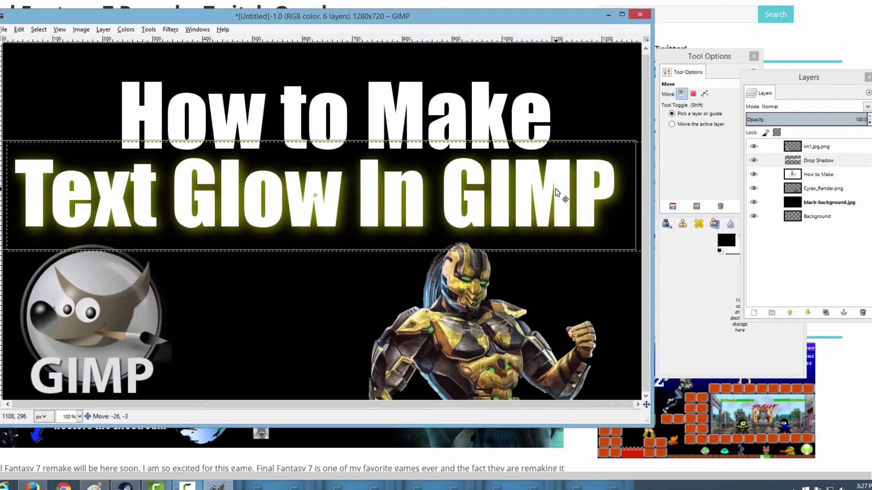
{"action": "left_click_drag", "start_coordinate": [555, 188], "coordinate": [566, 193]}
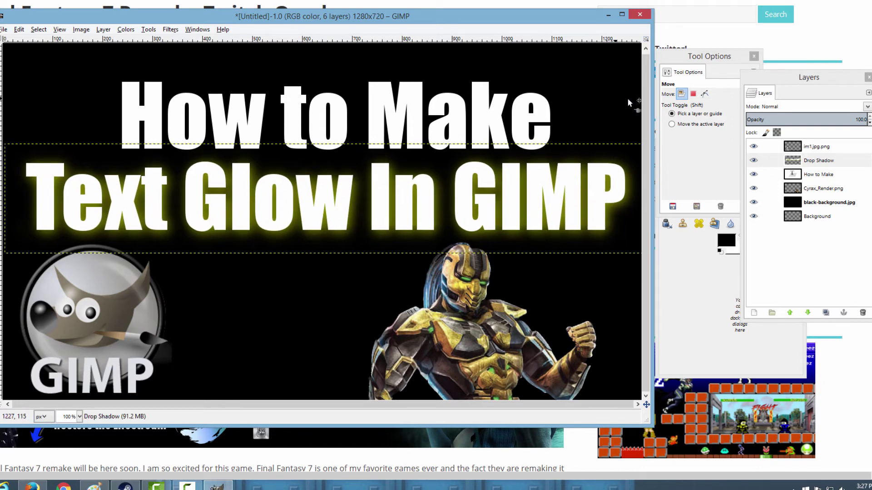
{"action": "left_click", "coordinate": [827, 162]}
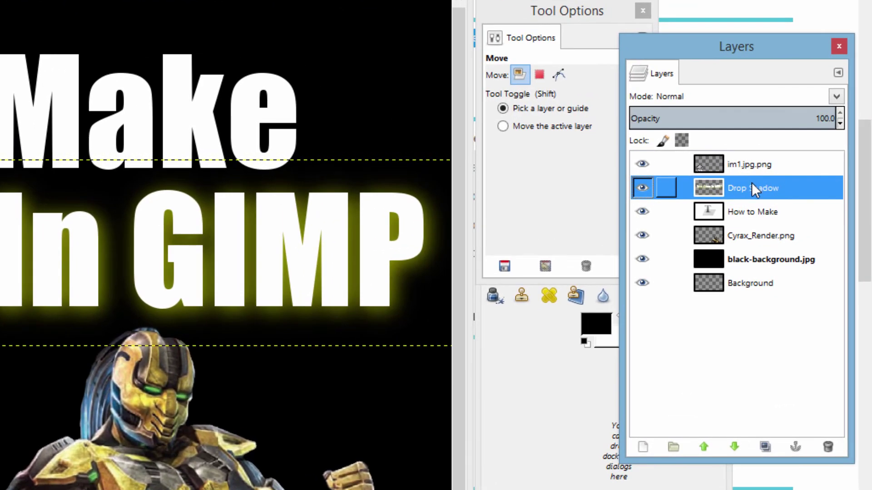
Duplicate the Drop Shadow layer twice and merge both copies back down, then reposition it.
{"action": "left_click", "coordinate": [765, 447]}
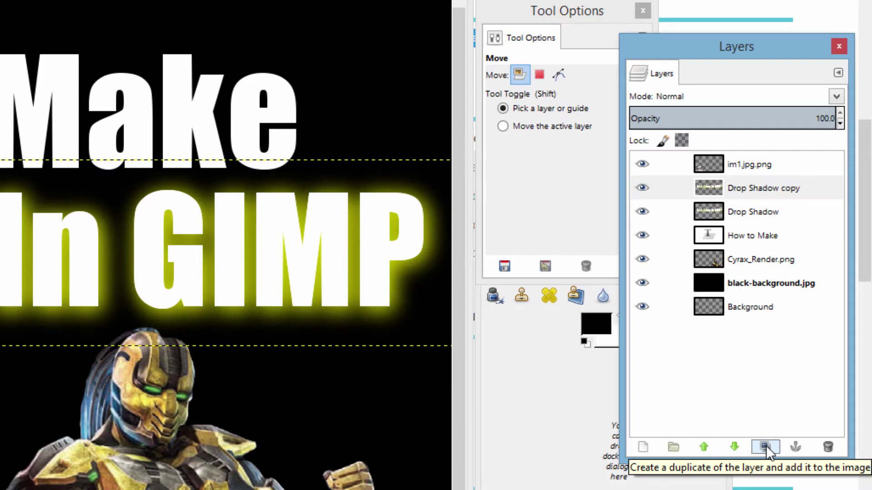
{"action": "left_click", "coordinate": [766, 446]}
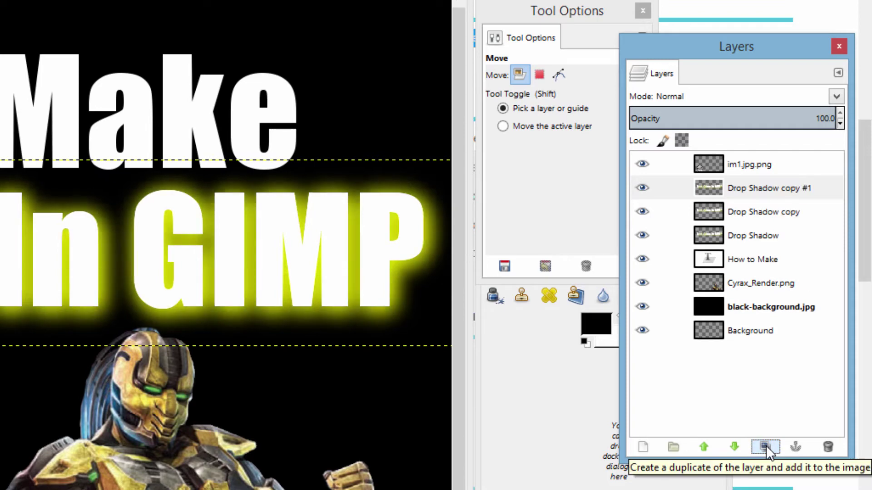
{"action": "left_click", "coordinate": [746, 190]}
{"action": "left_click", "coordinate": [747, 217]}
{"action": "left_click", "coordinate": [754, 235]}
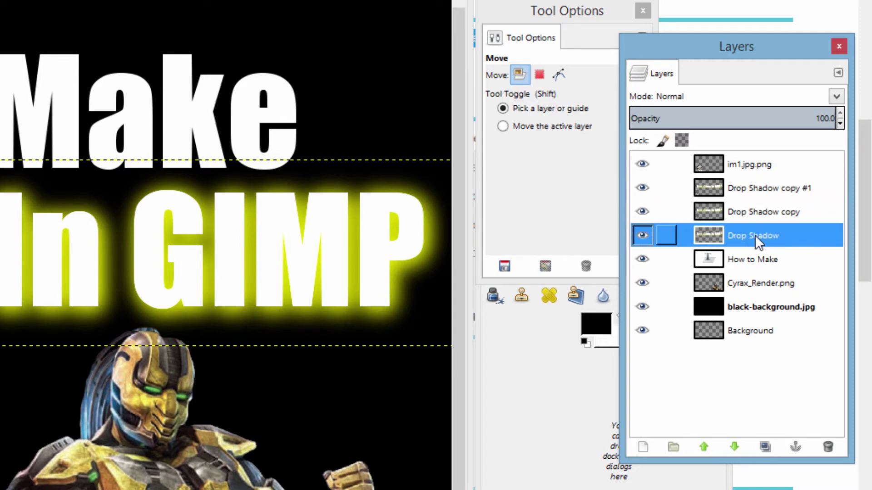
{"action": "left_click", "coordinate": [753, 189]}
{"action": "right_click", "coordinate": [752, 189]}
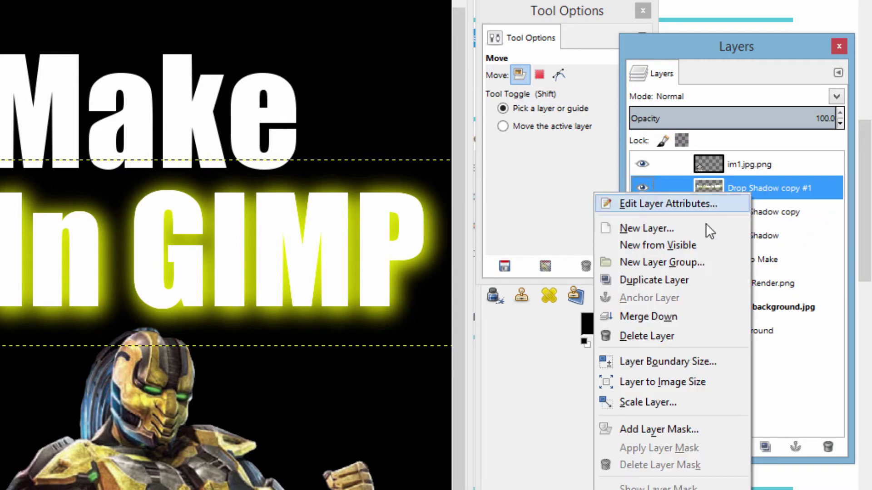
{"action": "left_click", "coordinate": [666, 315]}
{"action": "right_click", "coordinate": [772, 188]}
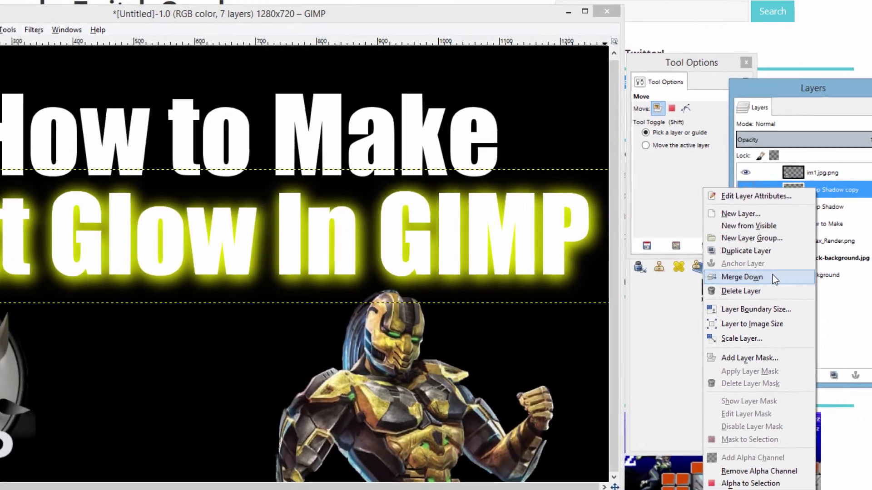
{"action": "left_click", "coordinate": [722, 289]}
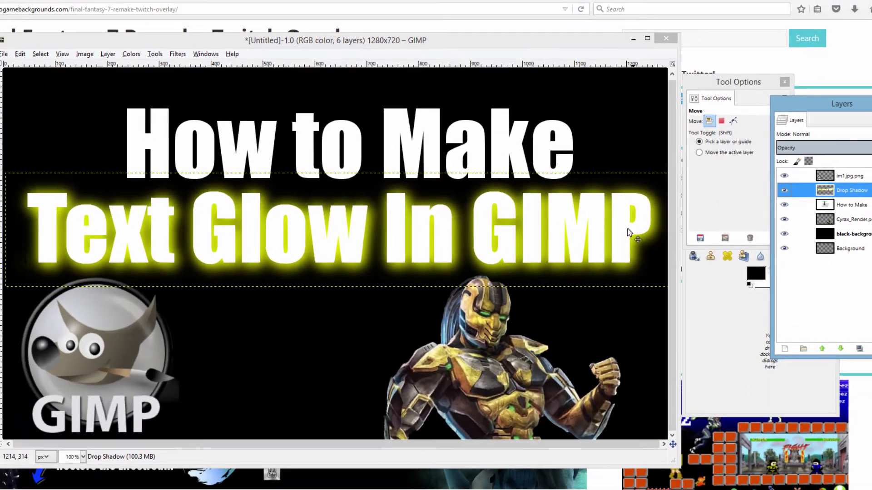
{"action": "mouse_move", "coordinate": [628, 233]}
{"action": "left_mouse_down"}
{"action": "mouse_move", "coordinate": [572, 282]}
{"action": "mouse_move", "coordinate": [622, 223]}
{"action": "mouse_move", "coordinate": [583, 265]}
{"action": "mouse_move", "coordinate": [590, 191]}
{"action": "mouse_move", "coordinate": [568, 218]}
{"action": "mouse_move", "coordinate": [623, 227]}
{"action": "left_mouse_up"}
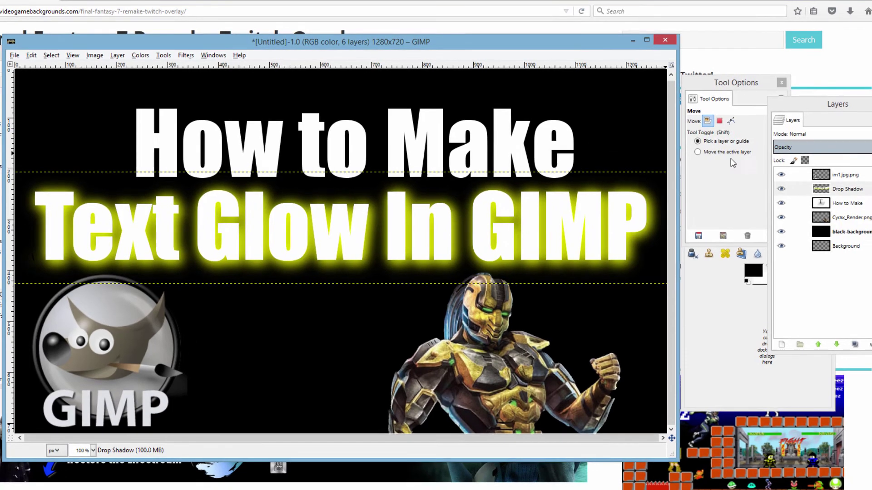
Apply the yellow drop shadow to How to Make and merge the text into it.
{"action": "left_click", "coordinate": [844, 174]}
{"action": "left_click", "coordinate": [848, 205]}
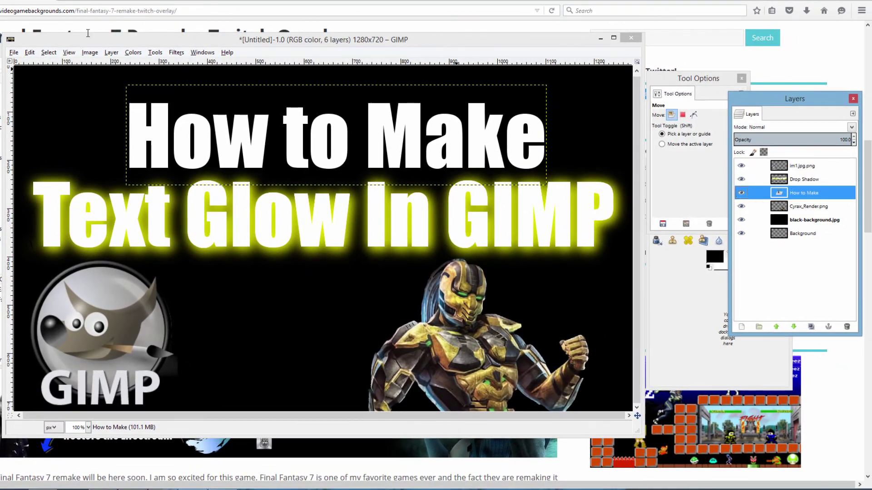
{"action": "left_click", "coordinate": [177, 53]}
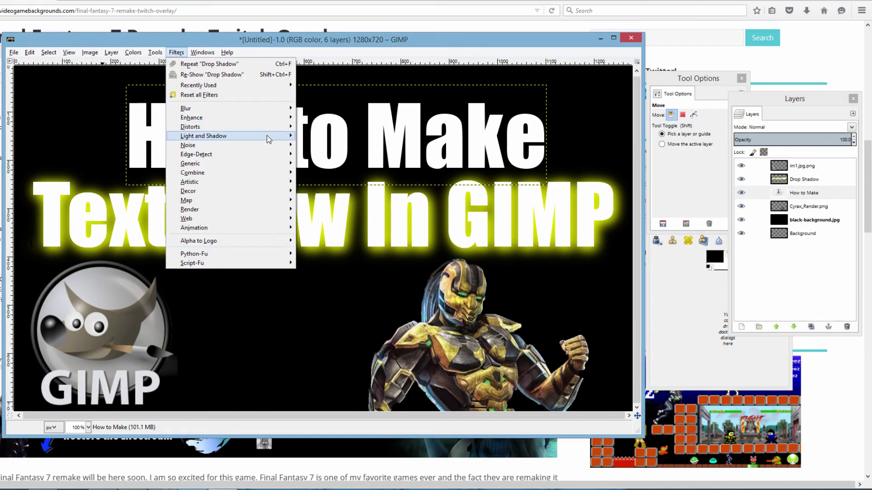
{"action": "mouse_move", "coordinate": [269, 138]}
{"action": "left_click", "coordinate": [348, 184]}
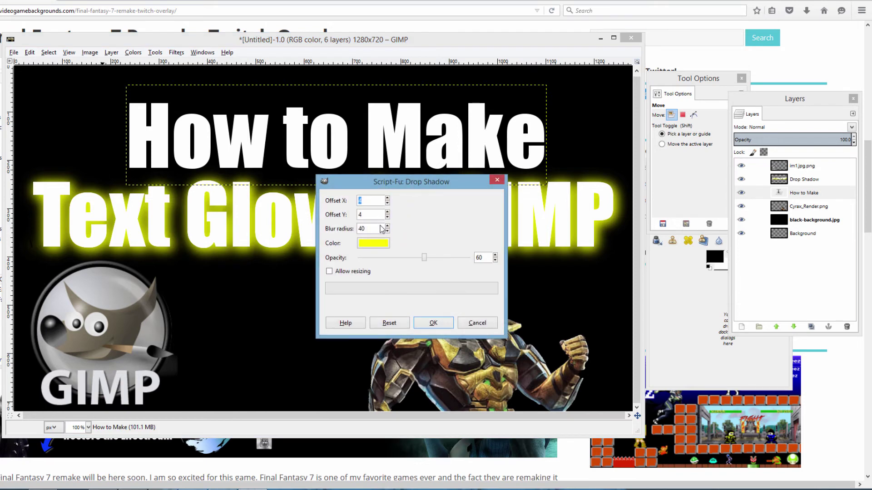
{"action": "left_click", "coordinate": [434, 323]}
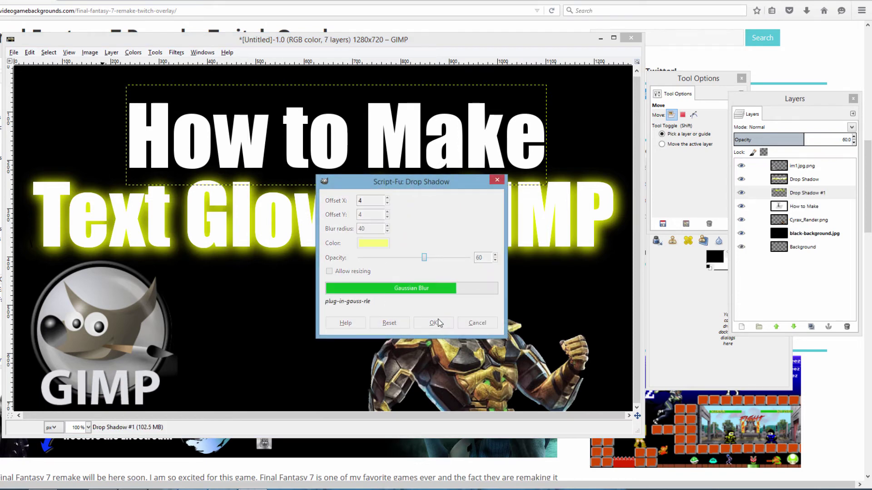
{"action": "left_click", "coordinate": [807, 196]}
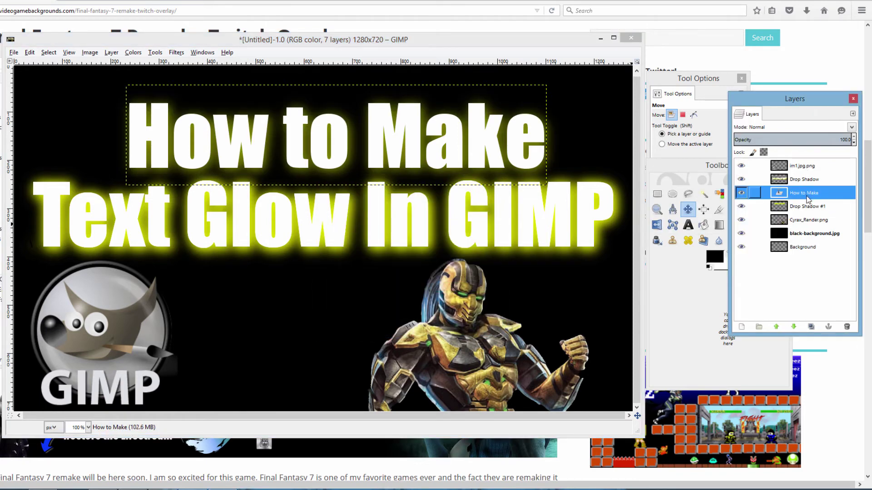
{"action": "right_click", "coordinate": [806, 197]}
{"action": "left_click", "coordinate": [750, 71]}
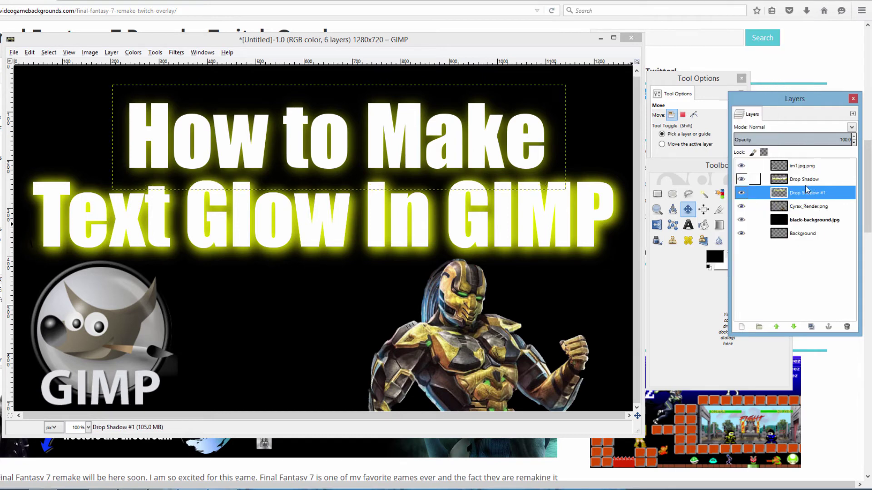
Duplicate the How to Make glow layer twice and merge the copies into Drop Shadow #1.
{"action": "left_click", "coordinate": [811, 327]}
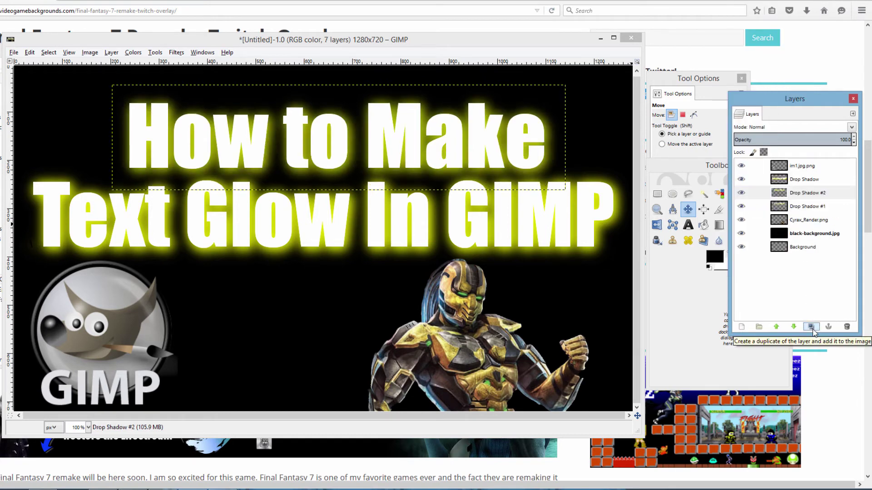
{"action": "left_click", "coordinate": [811, 327]}
{"action": "right_click", "coordinate": [799, 187]}
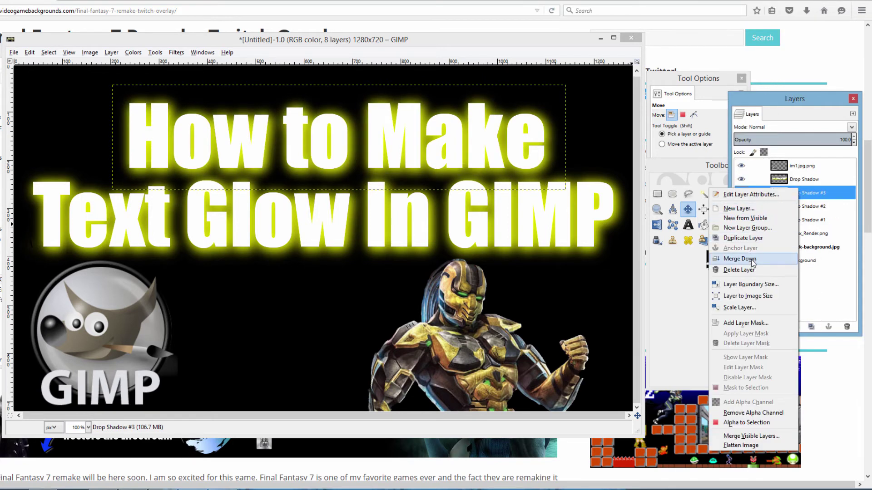
{"action": "left_click", "coordinate": [751, 263]}
{"action": "right_click", "coordinate": [796, 191]}
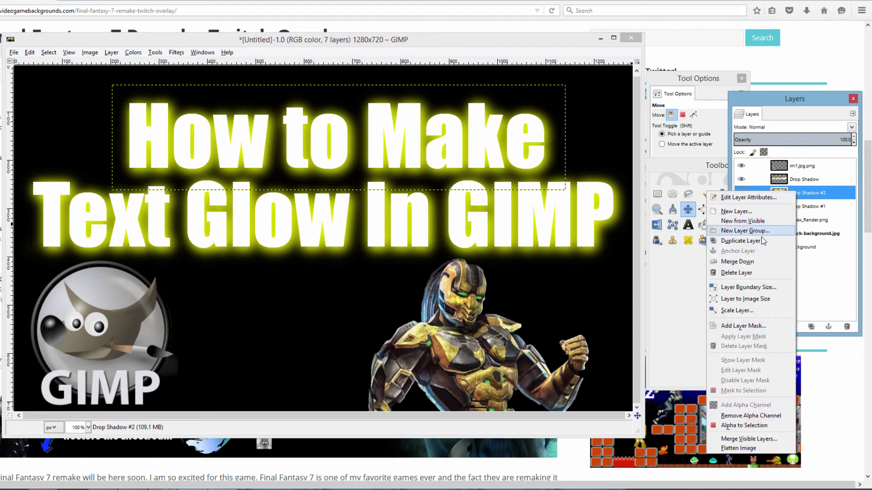
{"action": "left_click", "coordinate": [749, 262]}
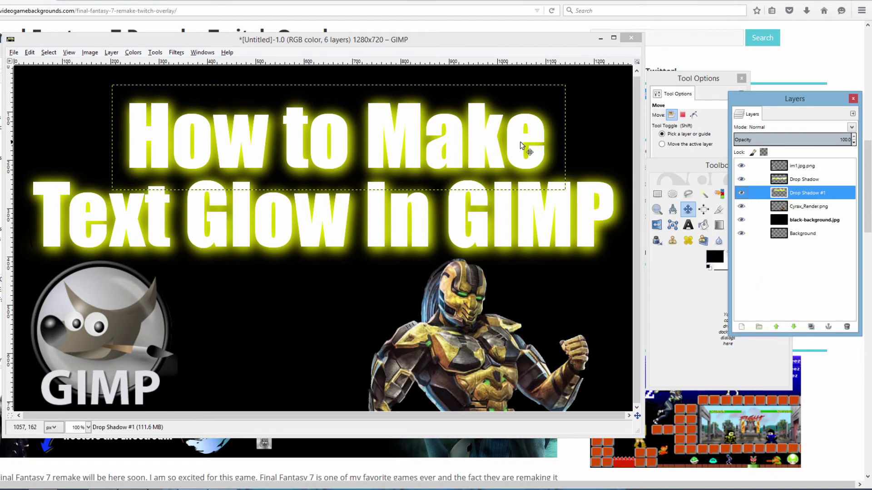
Nudge the glowing 'How to Make' line slightly up and to the left.
{"action": "mouse_move", "coordinate": [522, 145]}
{"action": "left_mouse_down"}
{"action": "mouse_move", "coordinate": [497, 140]}
{"action": "mouse_move", "coordinate": [509, 140]}
{"action": "left_mouse_up"}
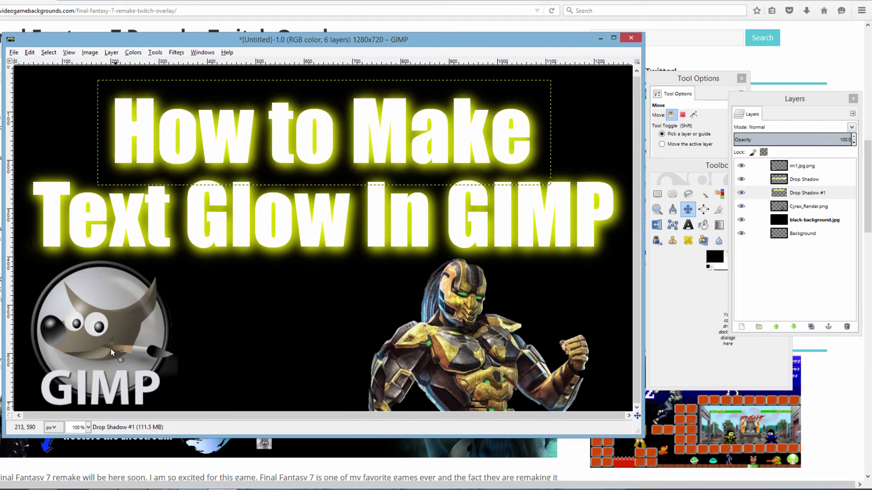